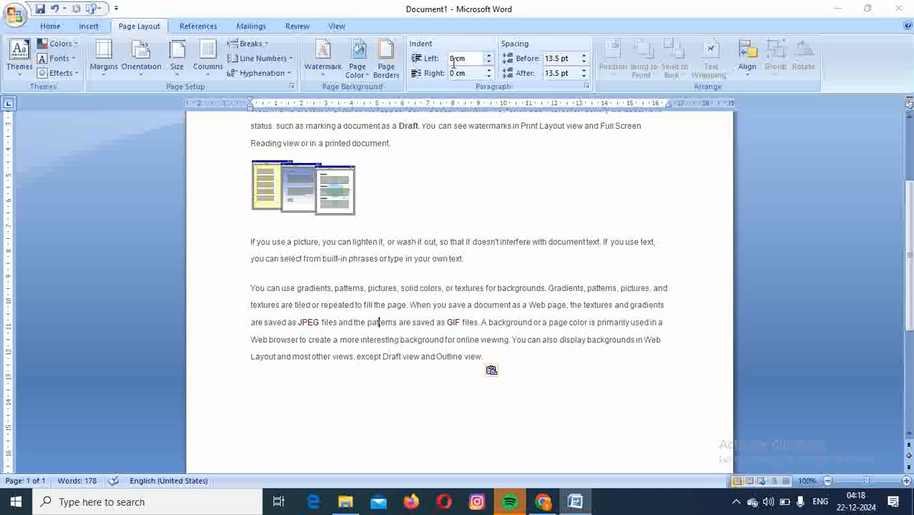
Increase the left indent of the last paragraph, beginning "You can use gradients", to 1.1 cm.
left_click(490, 55)
left_click(489, 55)
left_click(489, 55)
left_click(489, 56)
left_click(489, 55)
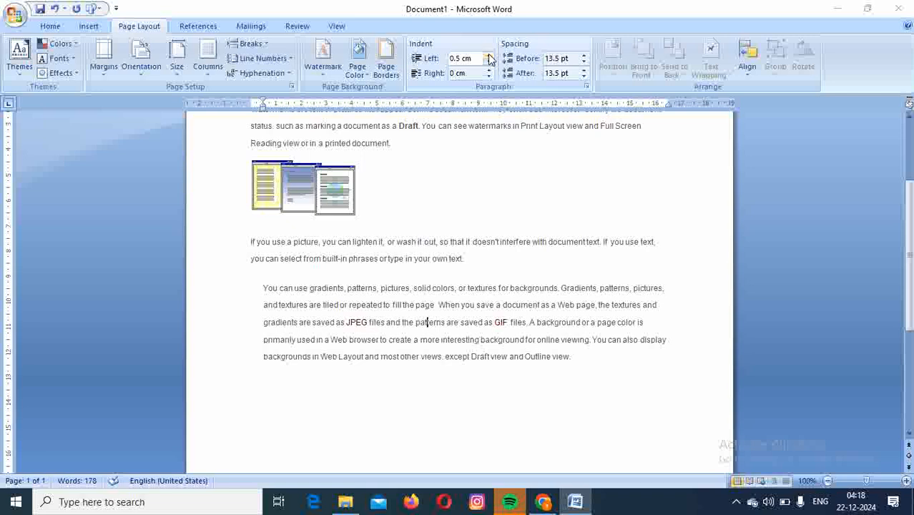
left_click(490, 57)
left_click(490, 57)
left_click(490, 57)
left_click(490, 57)
left_click(489, 57)
left_click(490, 58)
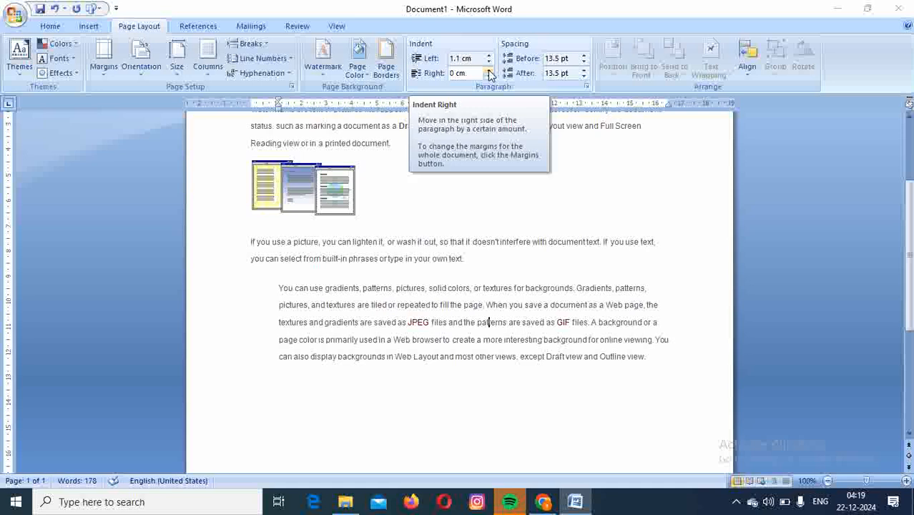
Increase the right indent of the paragraph beginning "You can use gradients" to 1.2 cm.
left_click(490, 70)
left_click(489, 71)
left_click(489, 70)
left_click(489, 71)
left_click(489, 71)
left_click(489, 71)
left_click(489, 71)
left_click(489, 70)
left_click(489, 72)
left_click(489, 72)
left_click(489, 72)
left_click(489, 72)
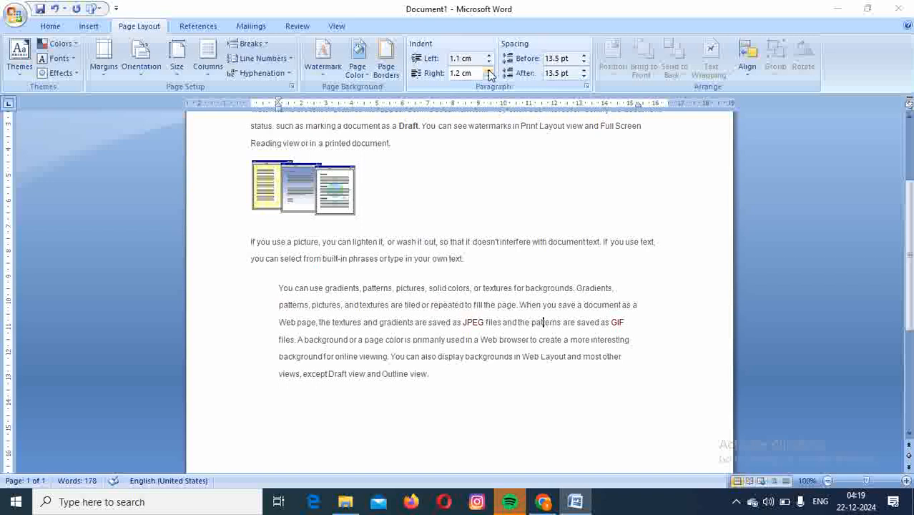
Reduce the right indent of the last paragraph to 0 cm.
left_click(490, 76)
left_click(489, 77)
left_click(489, 77)
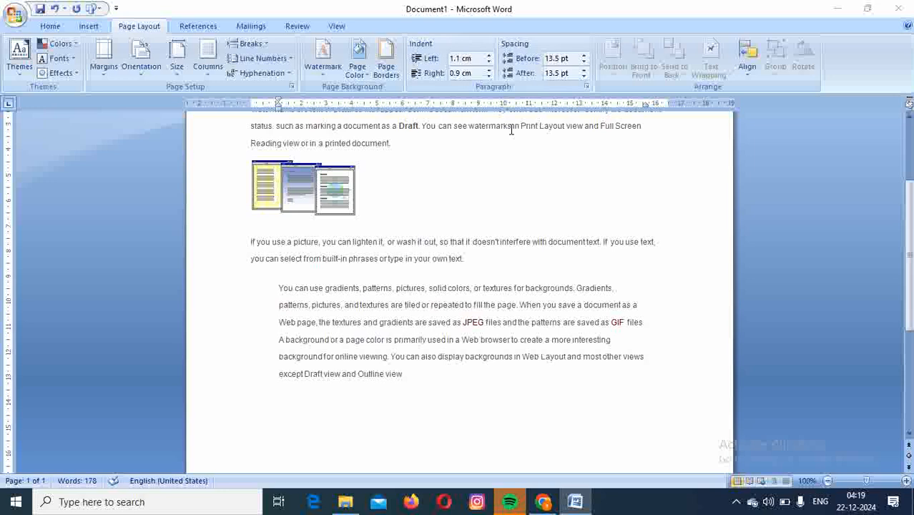
left_click(489, 76)
left_click(490, 76)
left_click(489, 77)
left_click(489, 77)
left_click(490, 76)
left_click(489, 76)
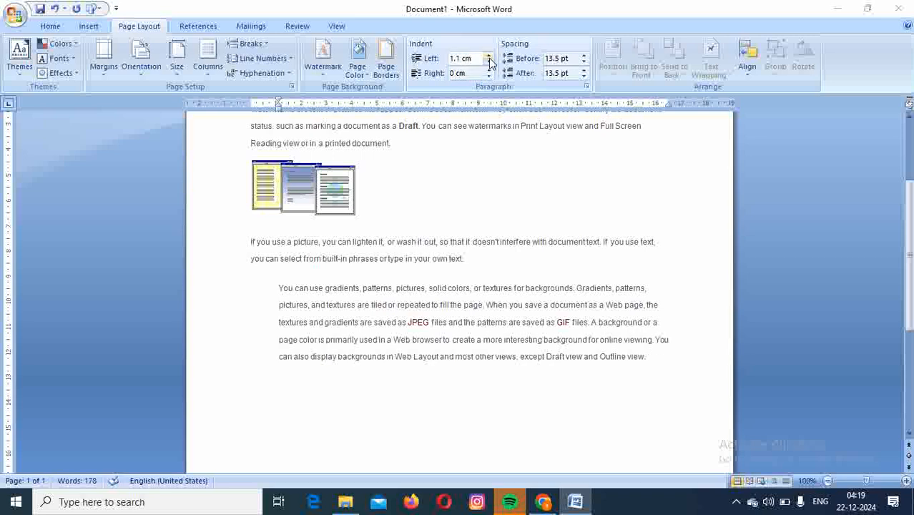
Reduce the left indent of the last paragraph to 0 cm.
left_click(489, 64)
left_click(489, 64)
left_click(489, 63)
left_click(489, 64)
left_click(489, 64)
left_click(490, 64)
left_click(489, 64)
left_click(489, 64)
left_click(489, 64)
left_click(489, 63)
left_click(490, 64)
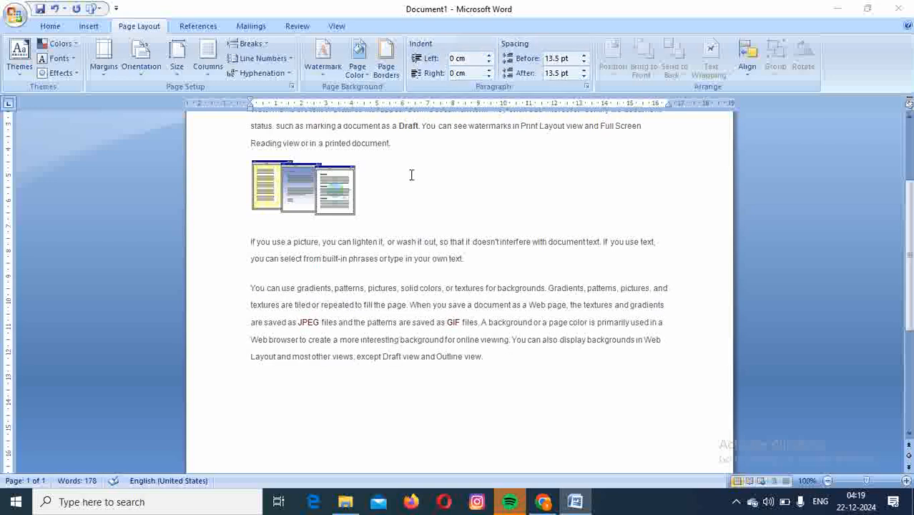
Apply a special First line indent of 1.5 cm to the last paragraph, keeping its left indent at 0 cm.
left_click(587, 88)
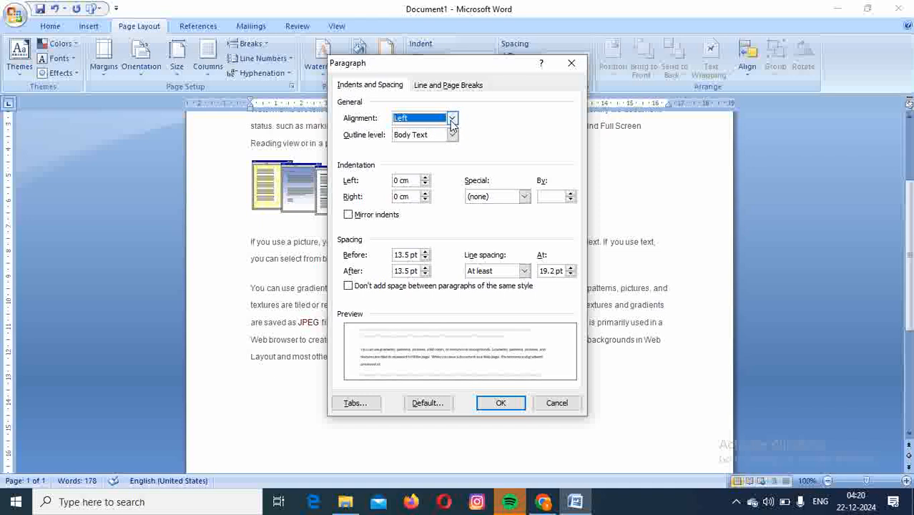
left_click(390, 87)
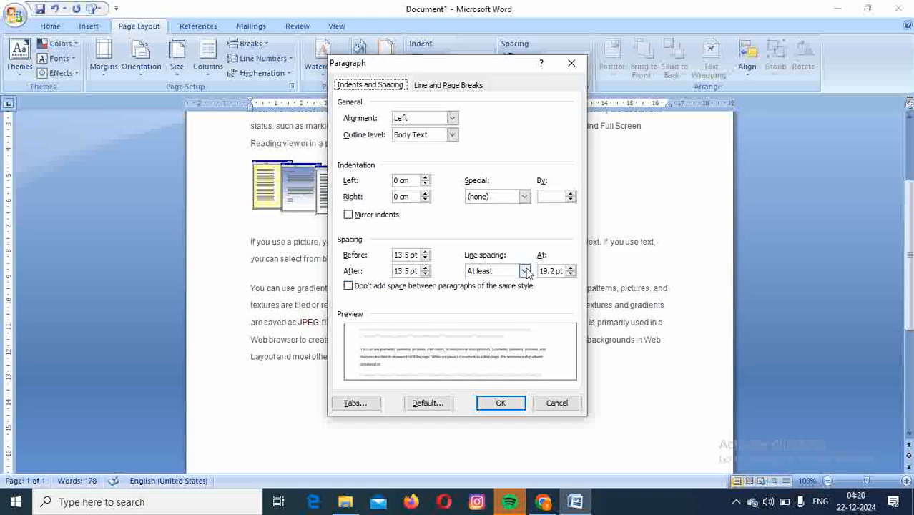
left_click(425, 178)
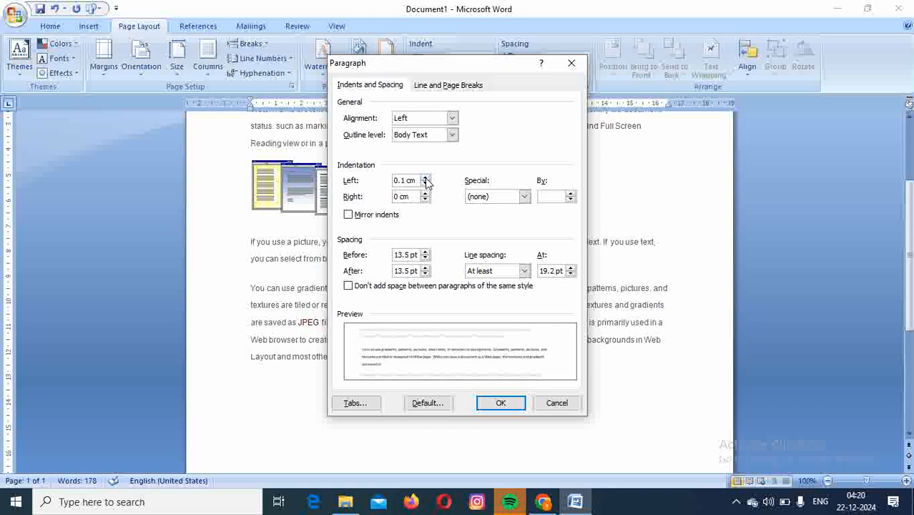
left_click(425, 184)
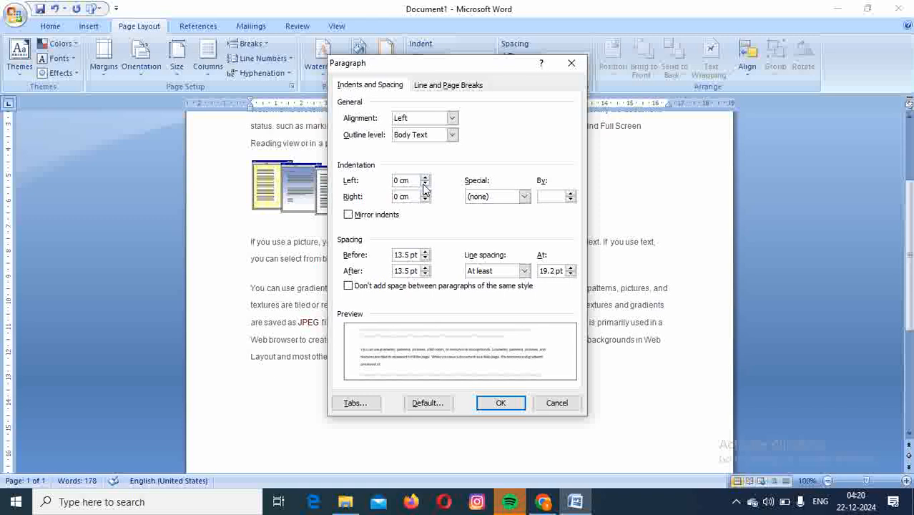
left_click(524, 196)
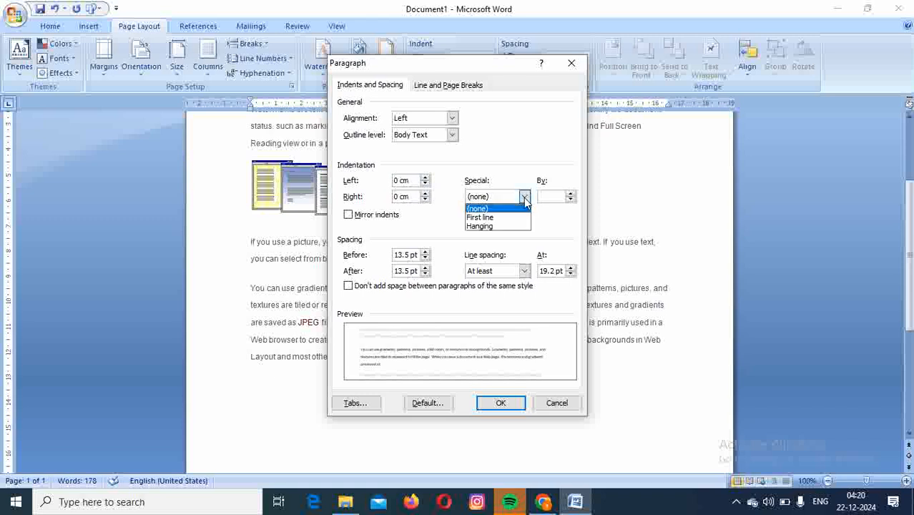
left_click(492, 219)
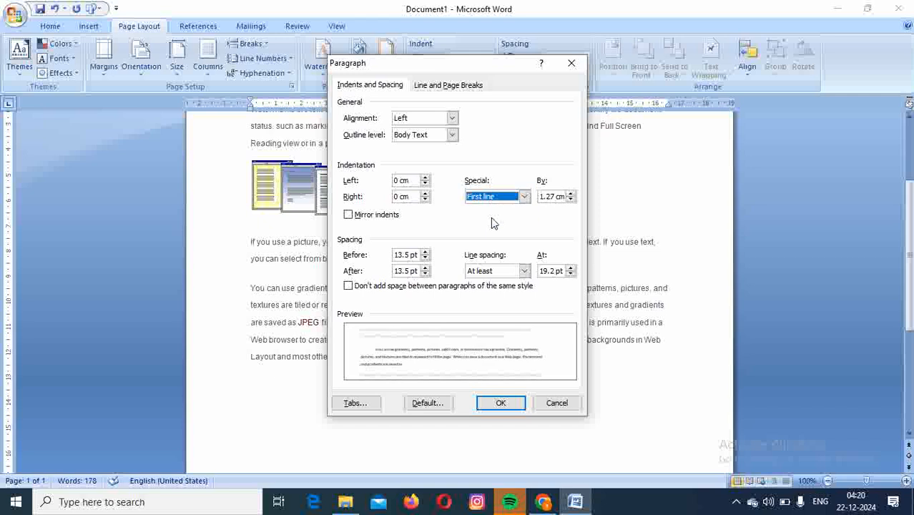
left_click(571, 193)
left_click(571, 193)
left_click(571, 193)
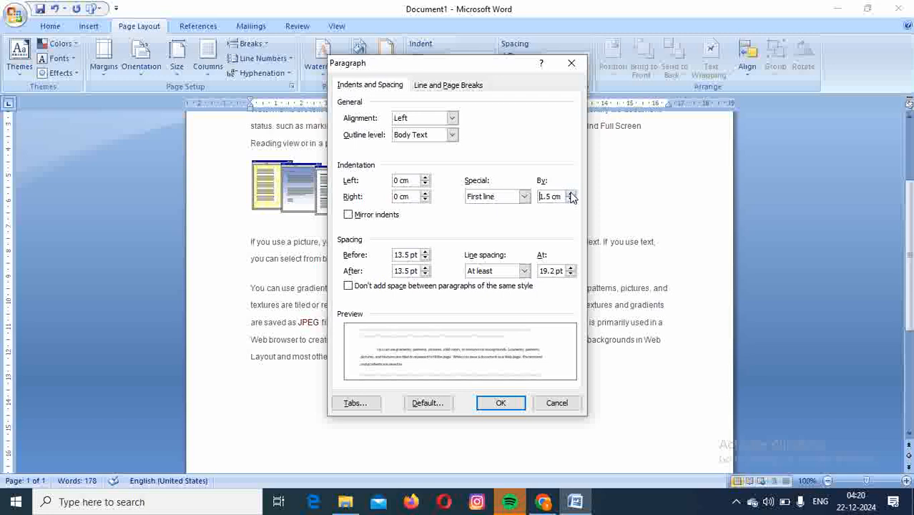
left_click(501, 403)
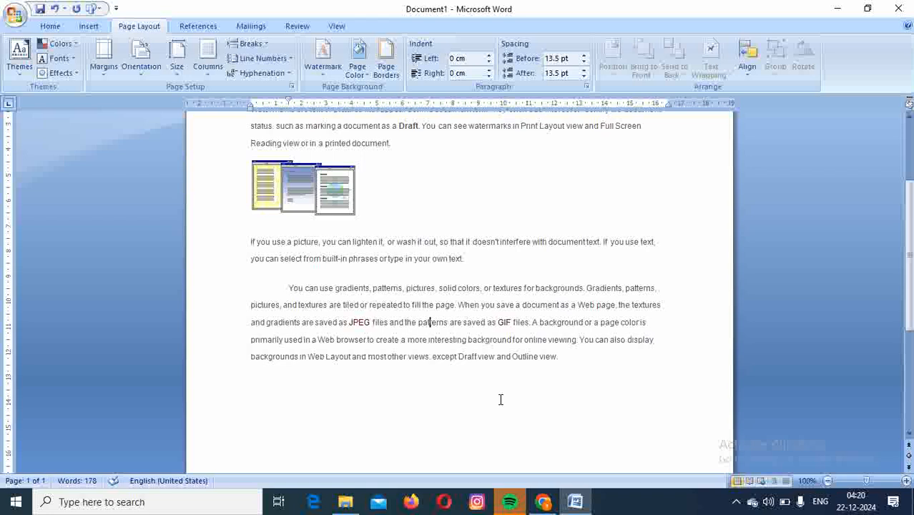
left_click(426, 300)
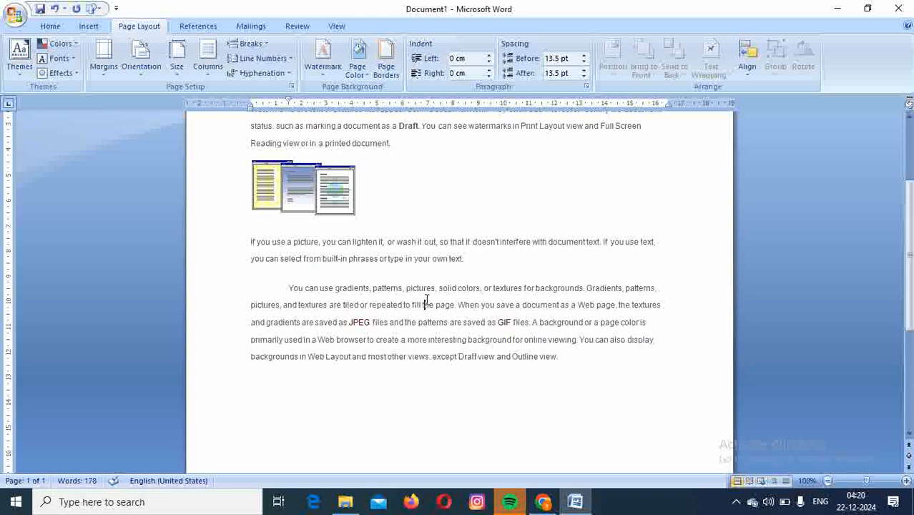
left_click(587, 89)
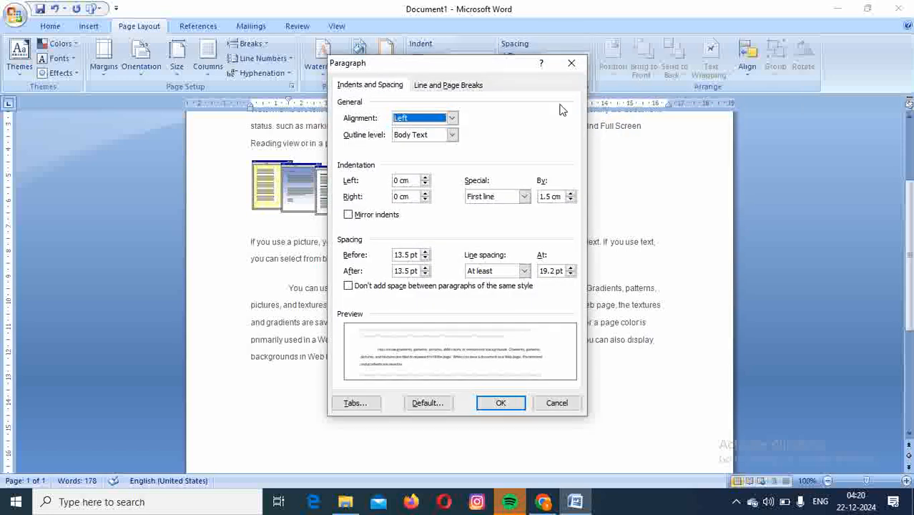
left_click(572, 63)
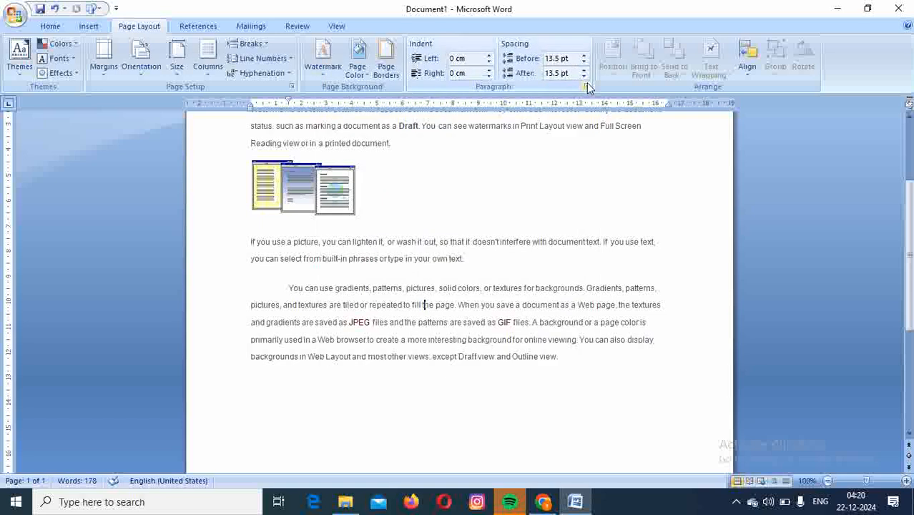
Change the last paragraph's special indentation to Hanging by 1.5 cm.
left_click(587, 84)
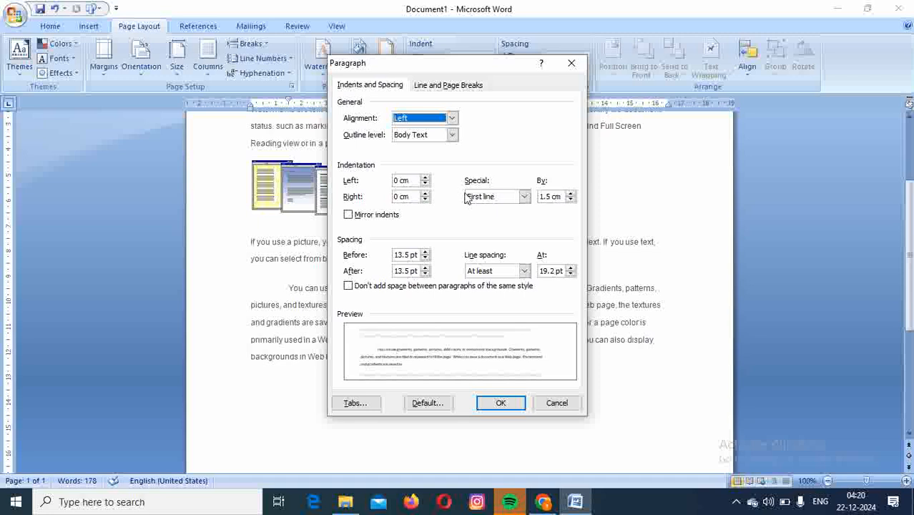
left_click(524, 198)
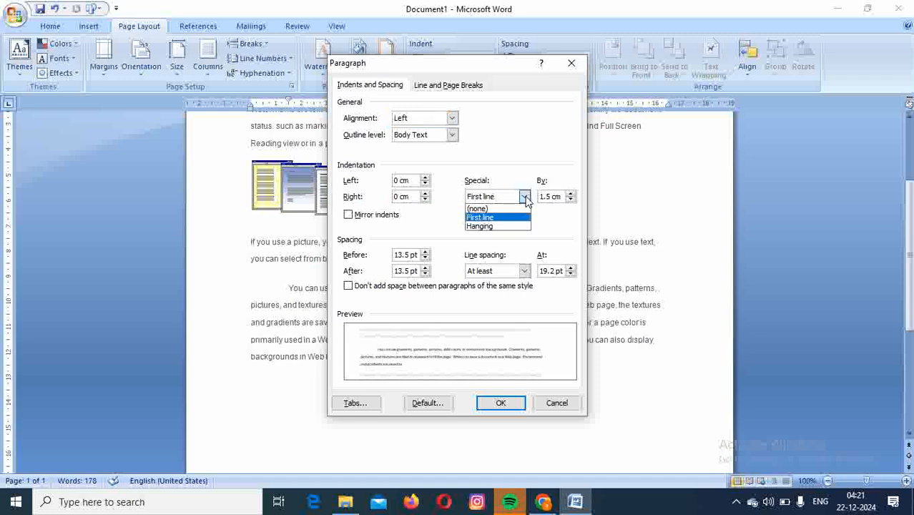
left_click(490, 226)
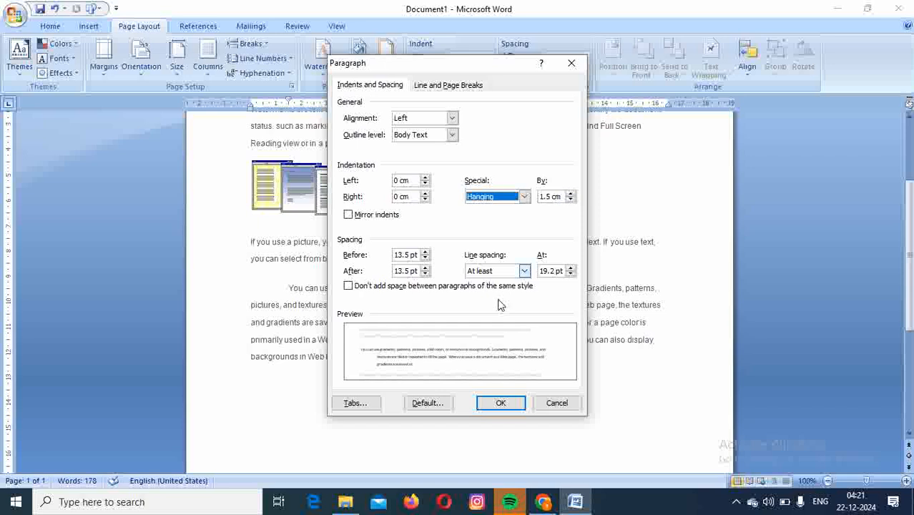
left_click(498, 404)
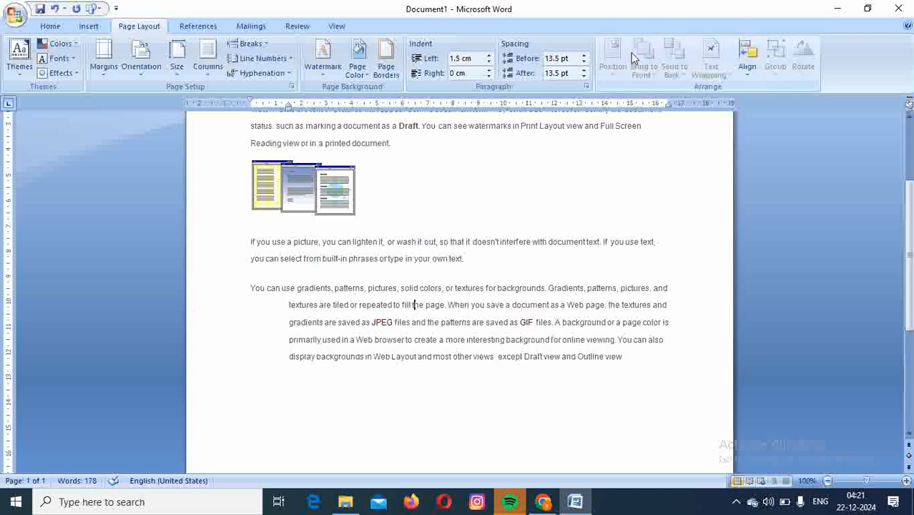
Set the last paragraph's special indentation to (none).
left_click(586, 85)
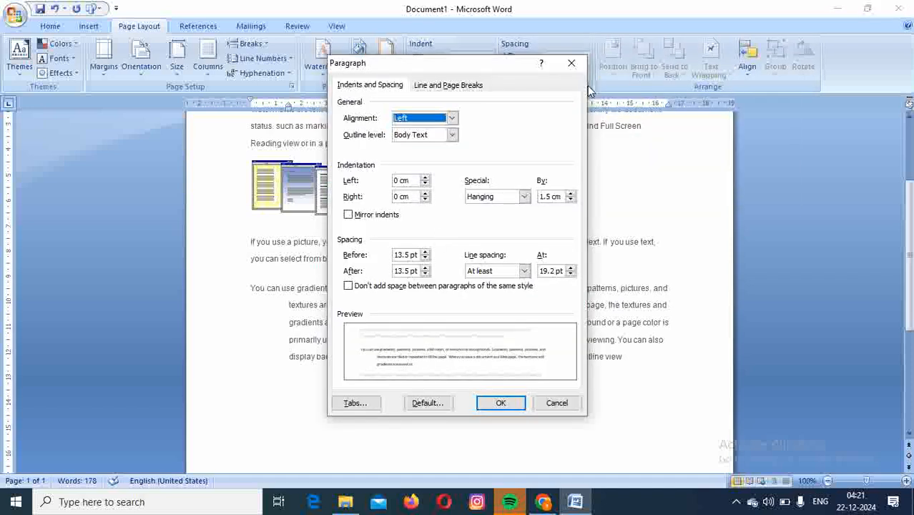
left_click(524, 197)
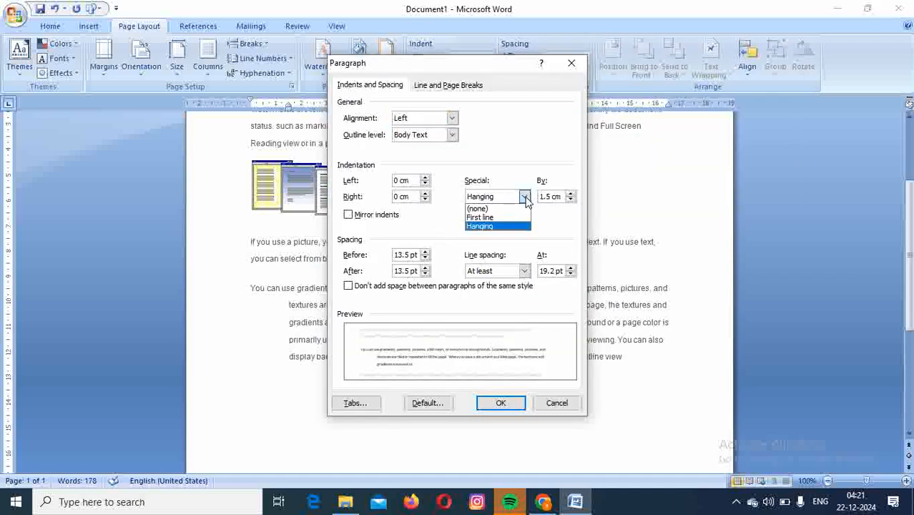
left_click(486, 209)
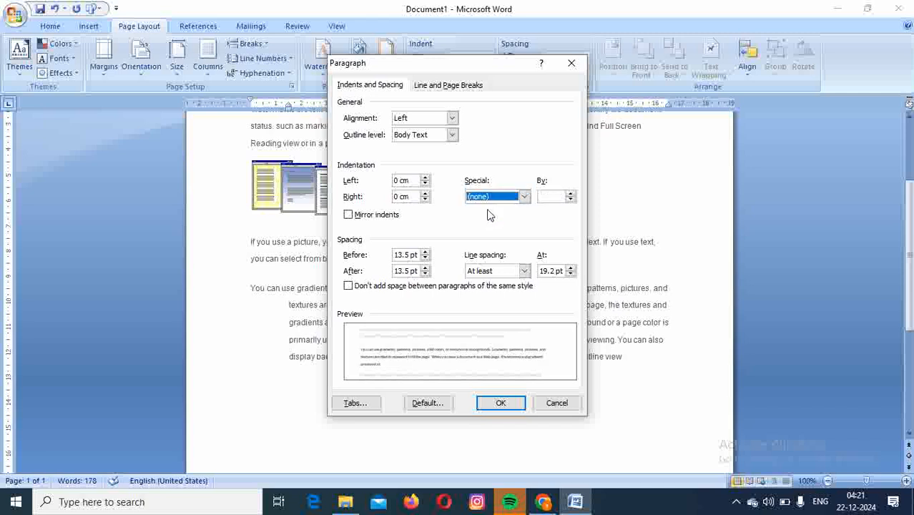
left_click(489, 405)
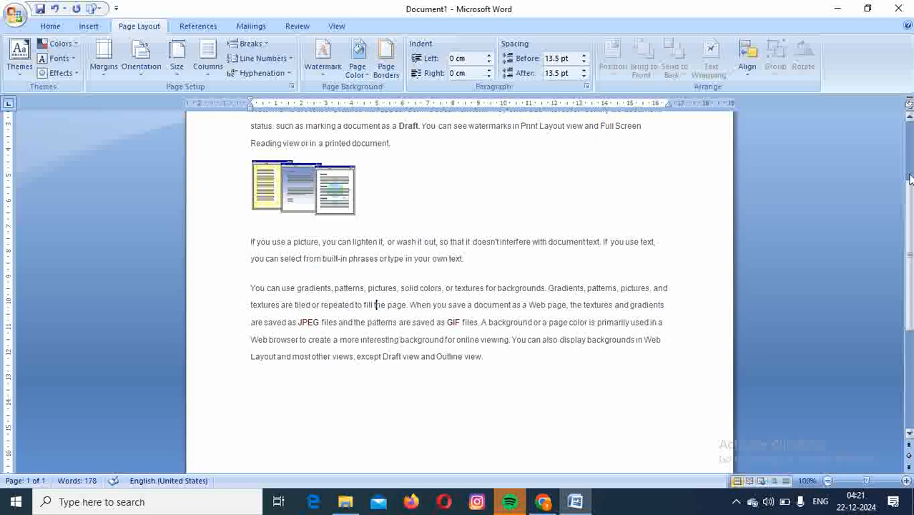
Using the ruler's indent markers, set the last paragraph's left indent to 2 cm and its right indent to about 2.5 cm.
left_click(910, 119)
left_click(909, 120)
left_click(909, 120)
left_click(909, 120)
left_click(909, 120)
left_click(909, 120)
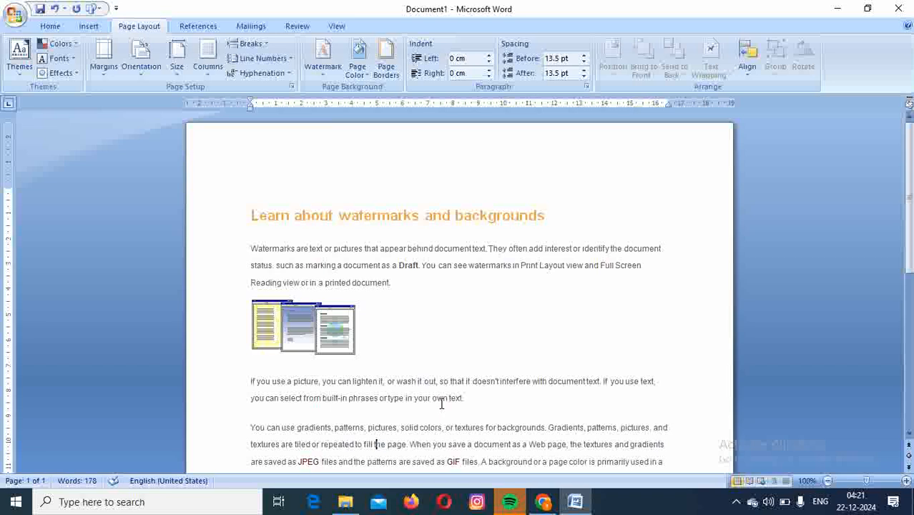
left_click(909, 435)
left_click(909, 435)
left_click(909, 434)
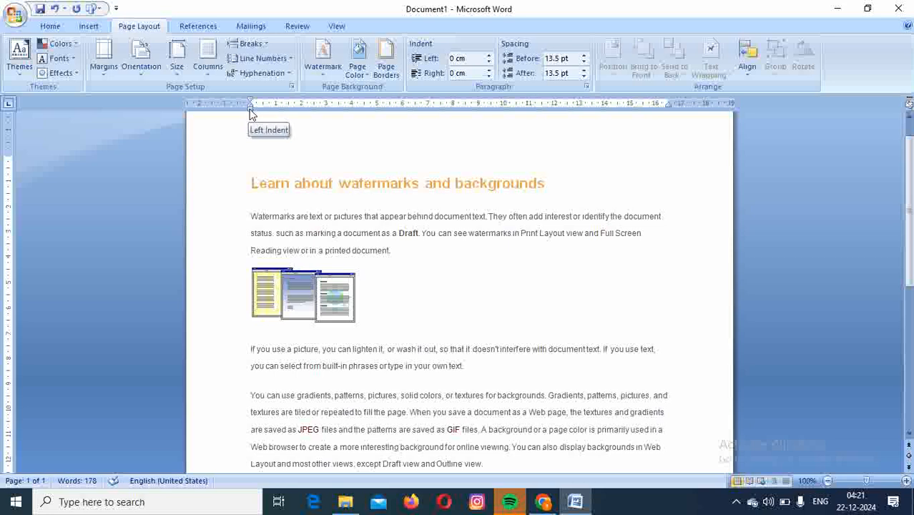
left_click_drag(250, 113, 303, 116)
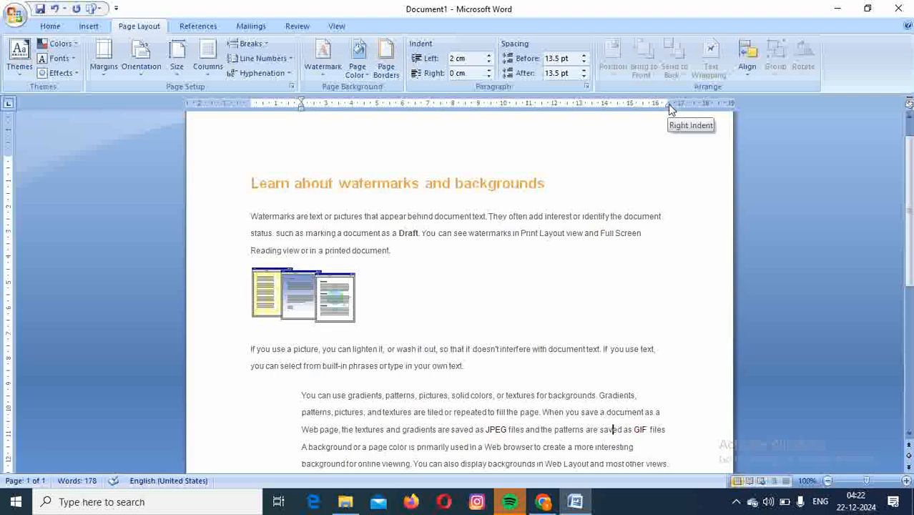
left_click_drag(668, 104, 604, 121)
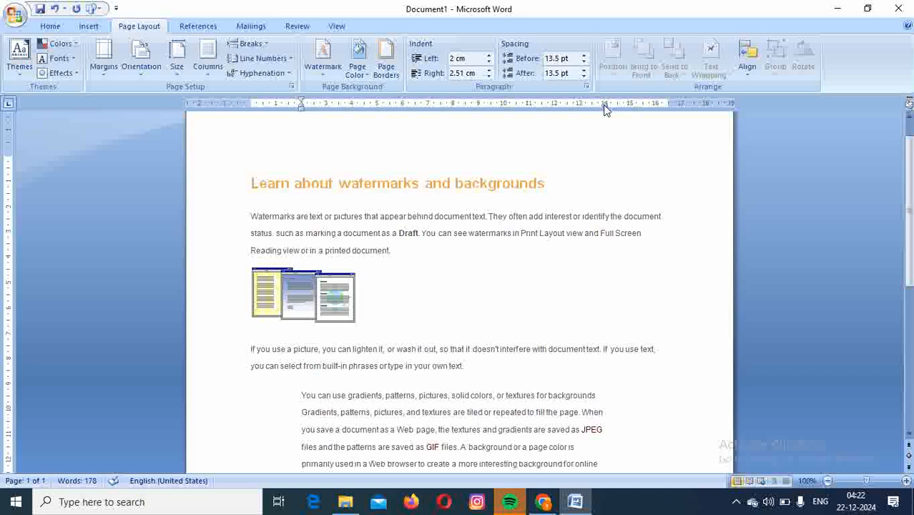
Move the ruler's indent markers back, giving the last paragraph a 0.01 cm right indent and a 0 cm left indent.
left_click_drag(605, 106, 670, 103)
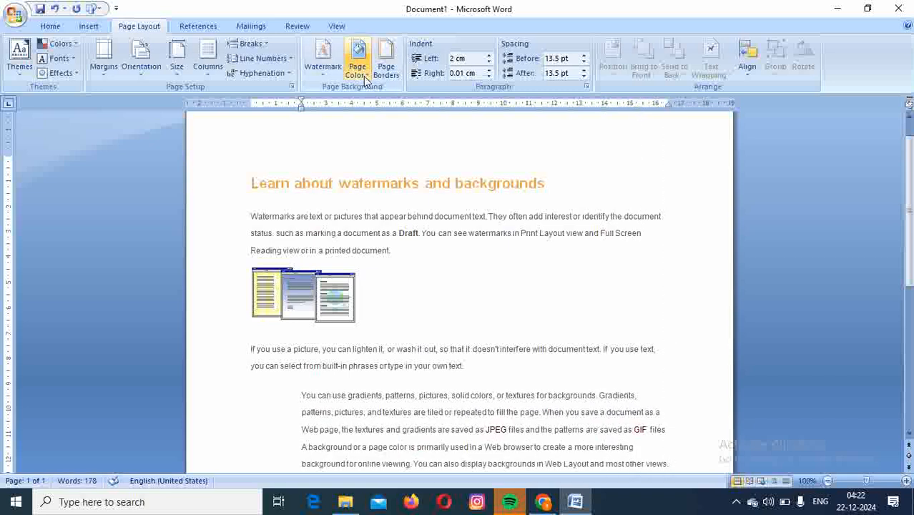
left_click_drag(299, 110, 251, 118)
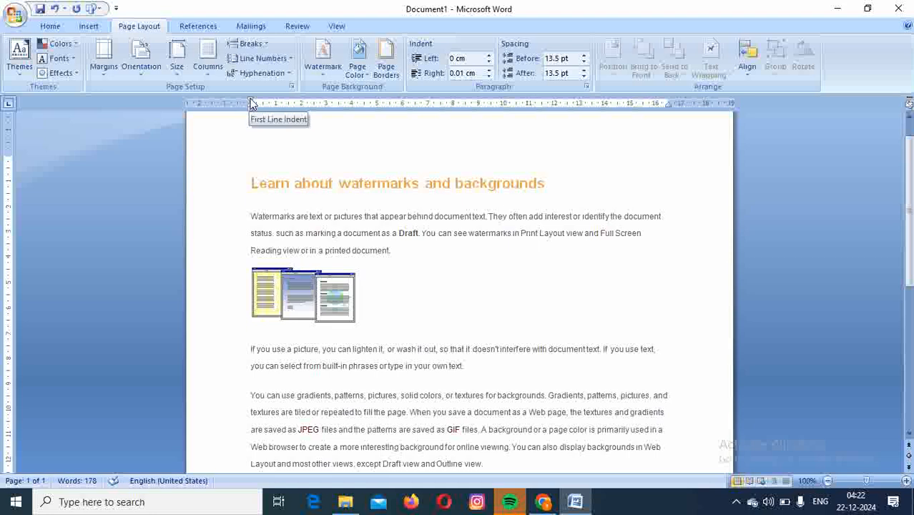
Try a 3 cm first-line indent and a 3 cm hanging indent on the last paragraph with the ruler markers, resetting each to 0 cm.
left_click_drag(250, 103, 328, 103)
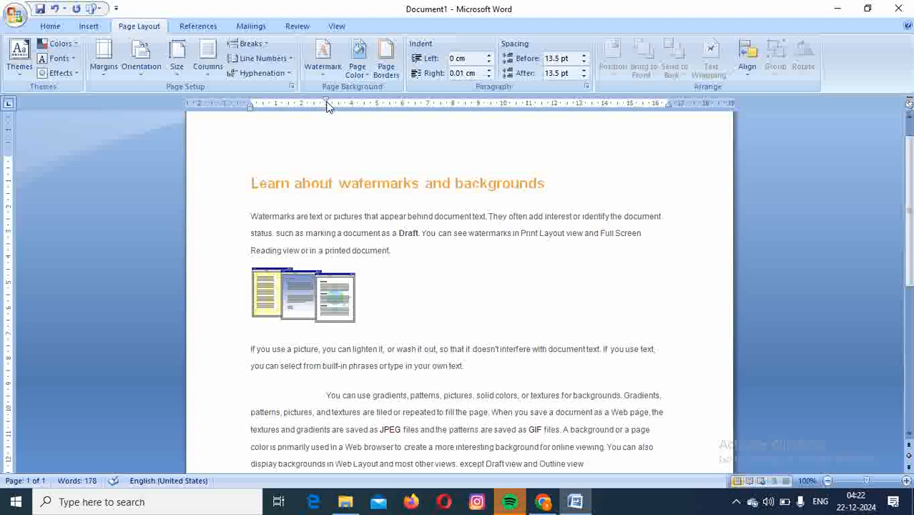
left_click_drag(327, 103, 251, 105)
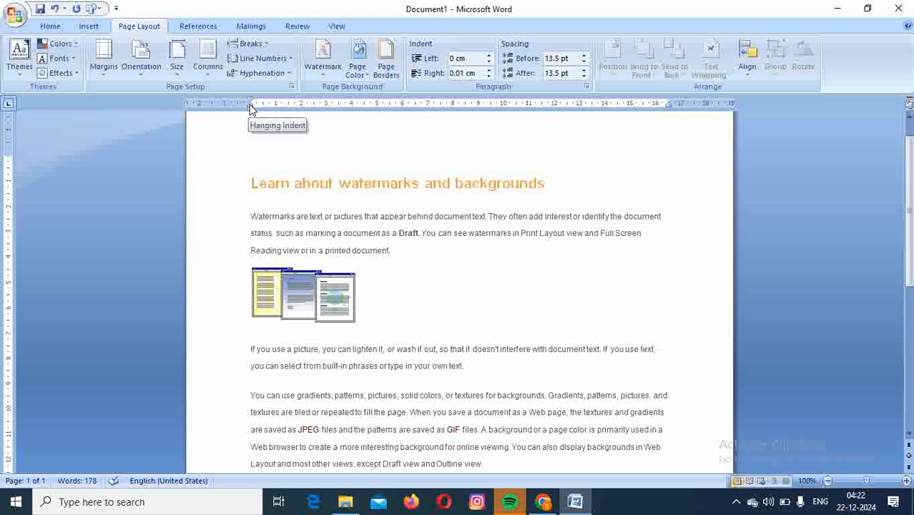
left_click_drag(250, 108, 327, 105)
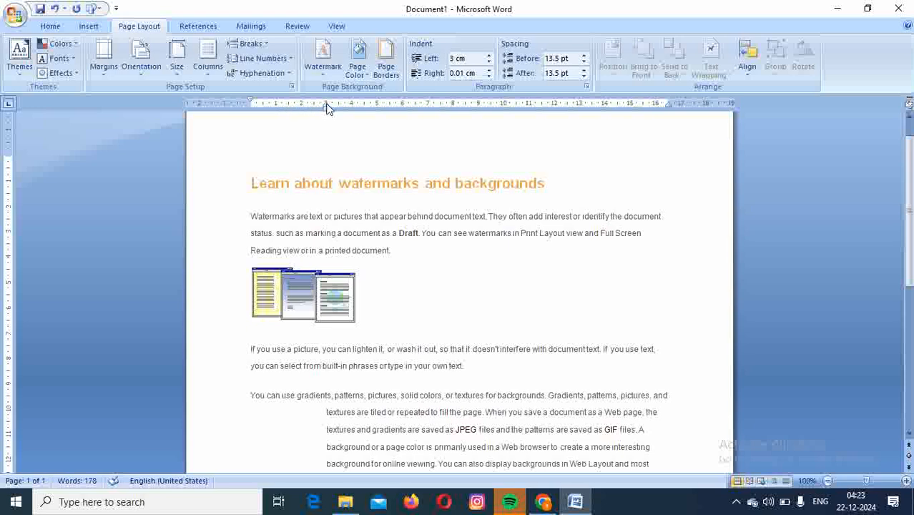
left_click_drag(327, 108, 251, 119)
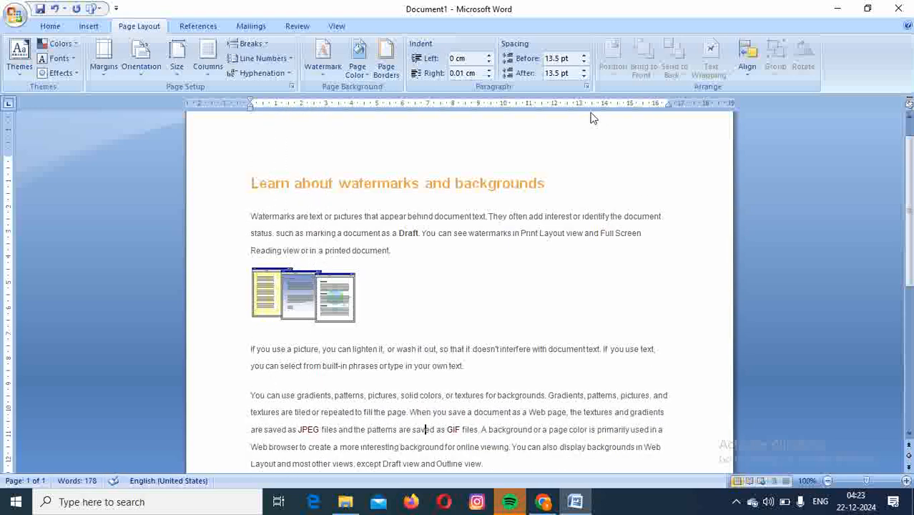